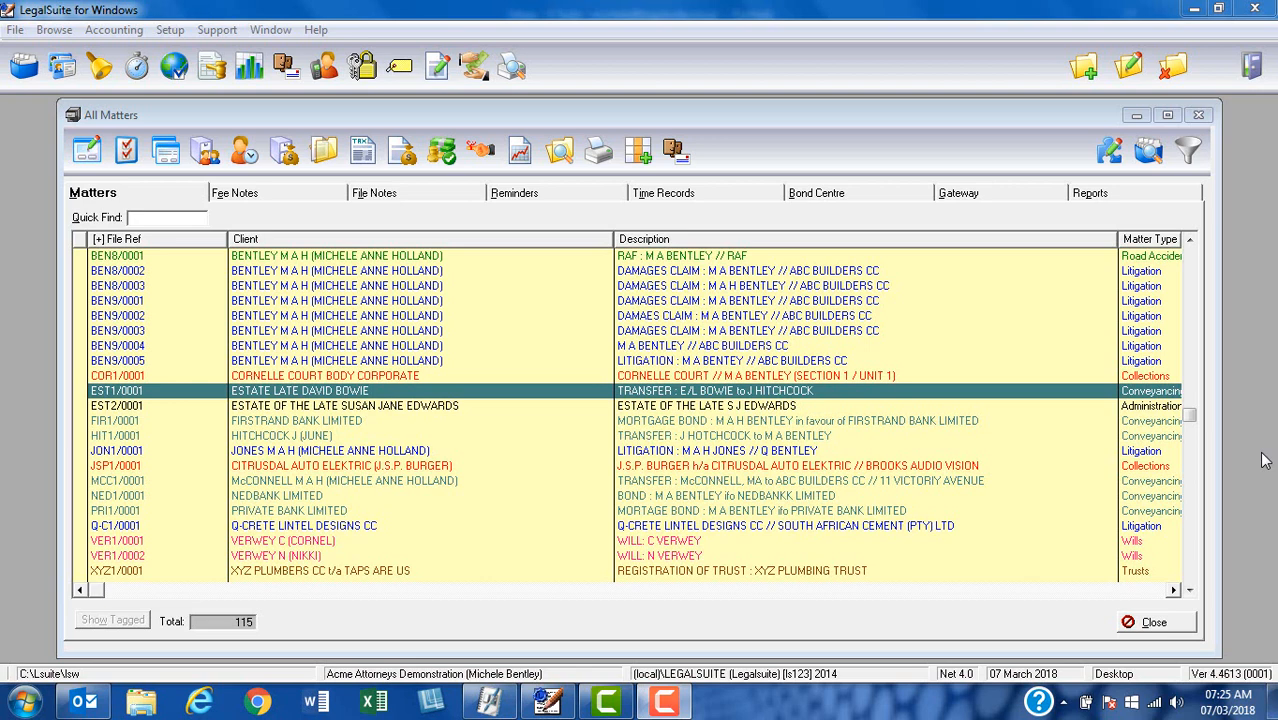
Step: Open the Deceased Estate page in the document generator database for the Estate Late David Bowie transfer matter
left_click(337, 396)
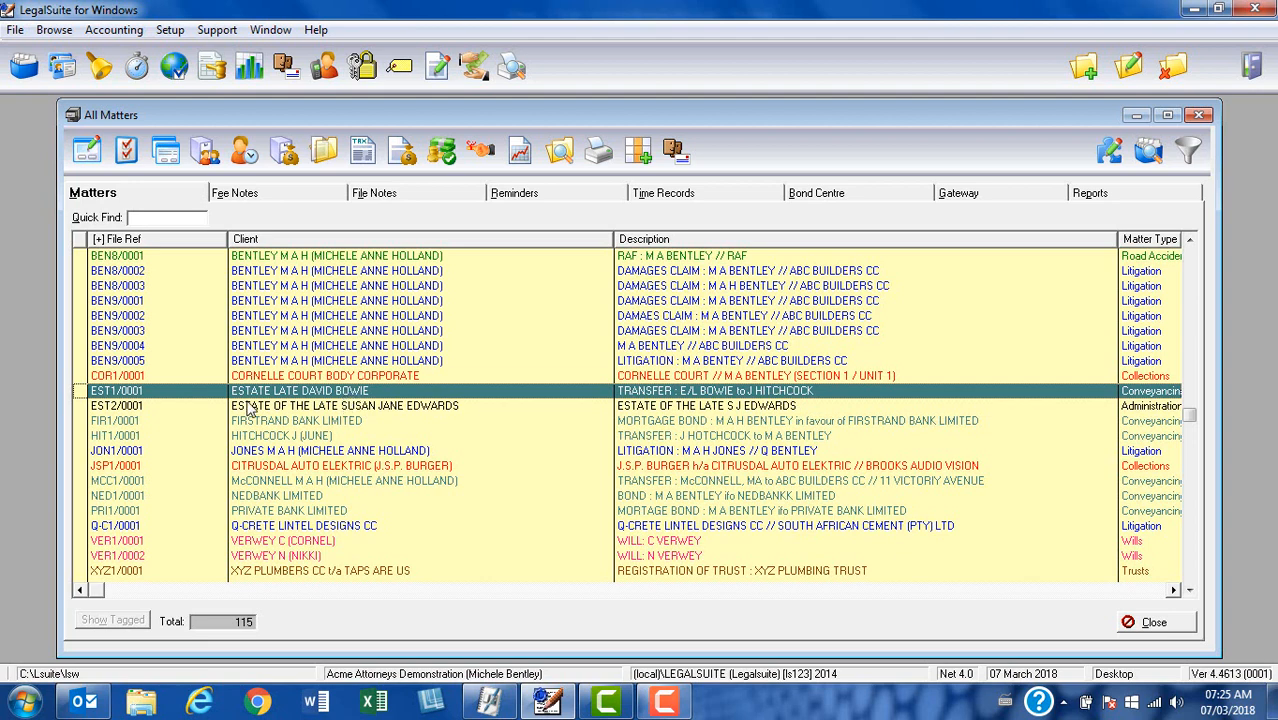
left_click(88, 160)
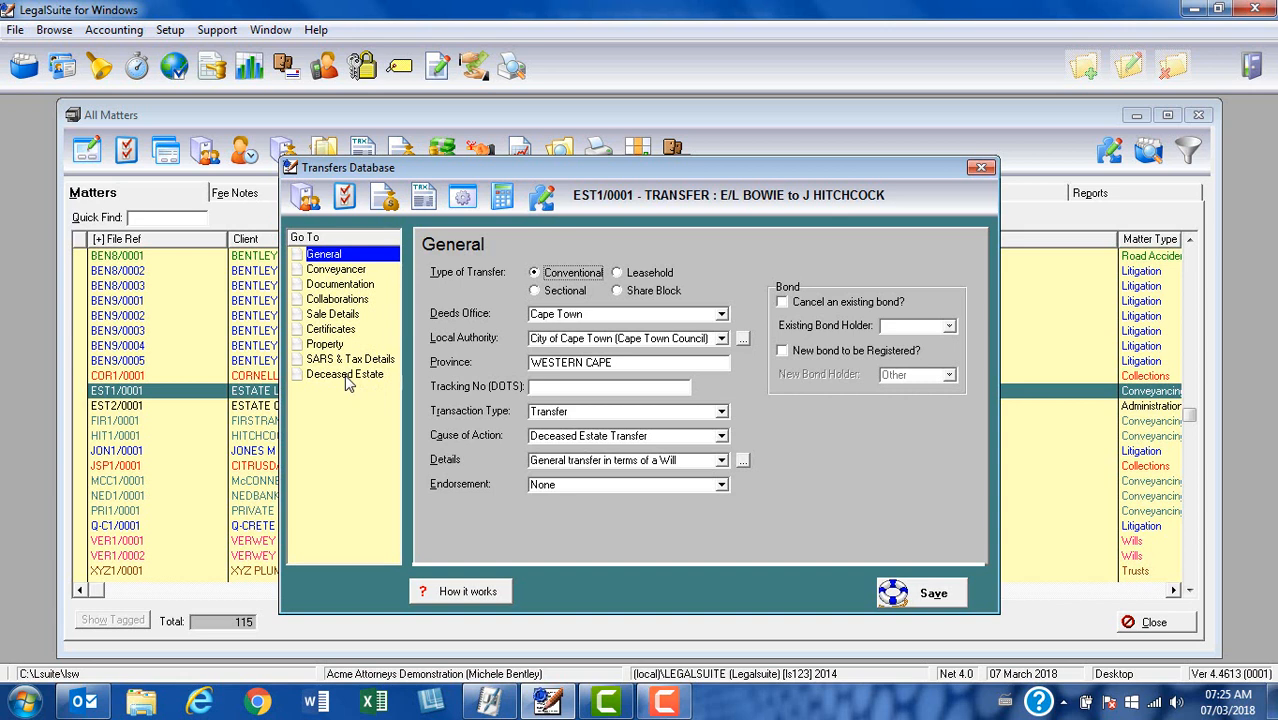
left_click(345, 376)
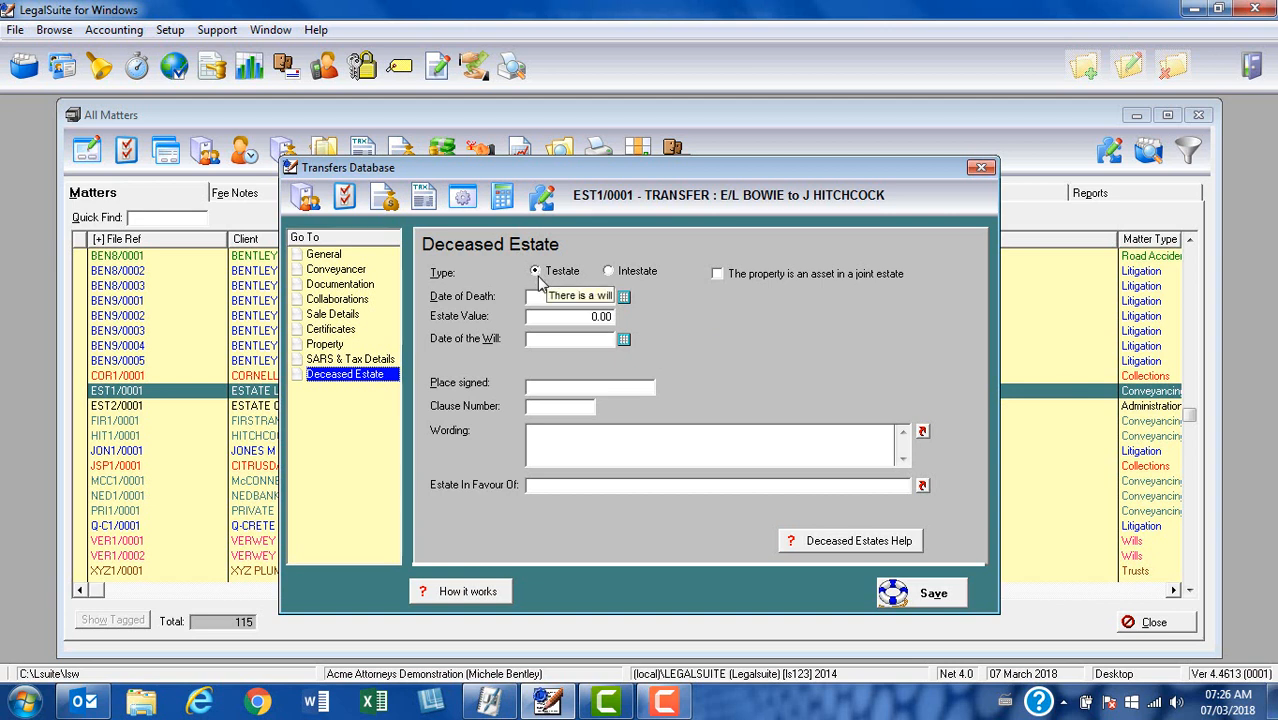
Step: Set the date of death to 01/05/2017 and the estate value to 1,500,000.00 for the testate estate
left_click(717, 280)
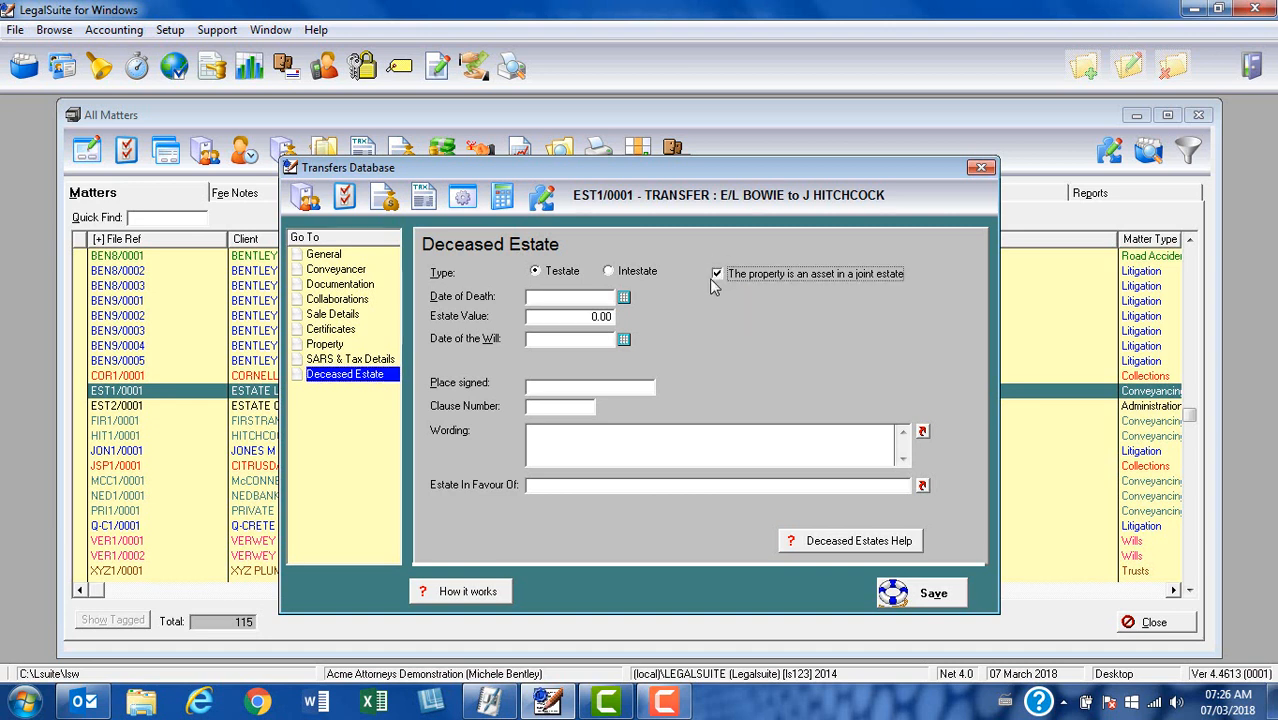
left_click(718, 275)
left_click(600, 299)
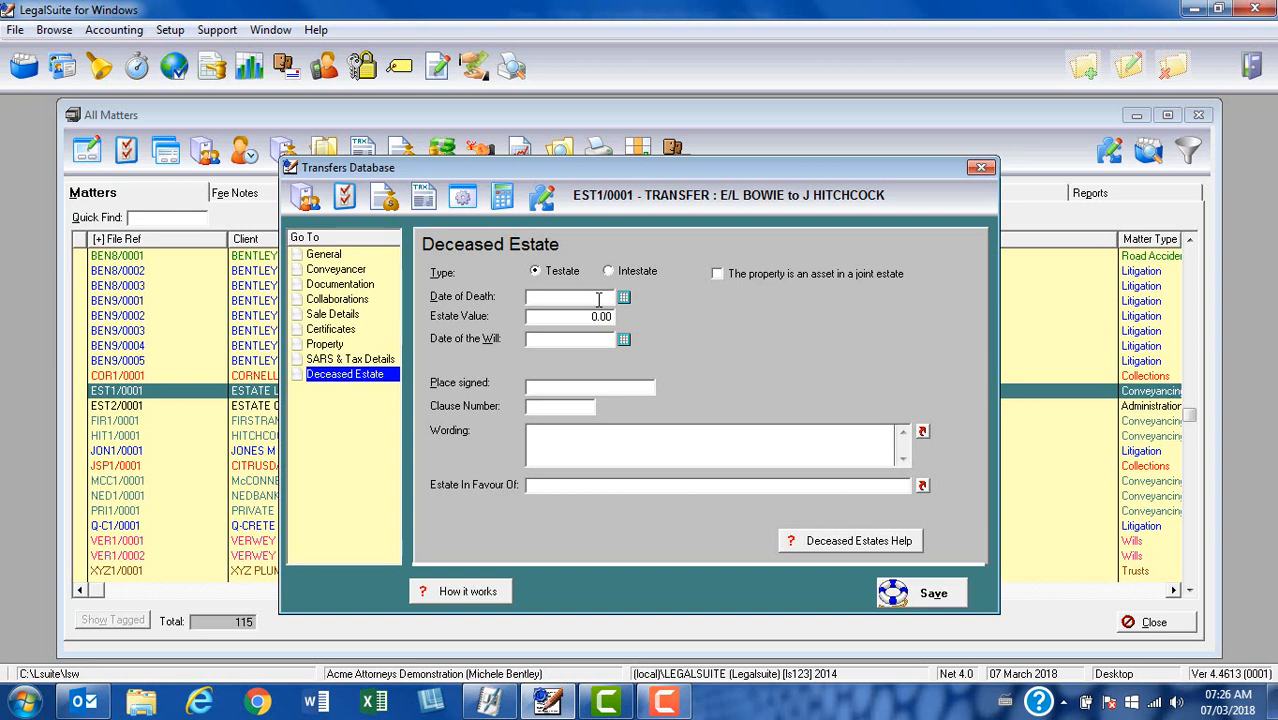
type("010617")
key("Tab")
type("150000")
key("Tab")
left_click(600, 322)
type("0")
key("Tab")
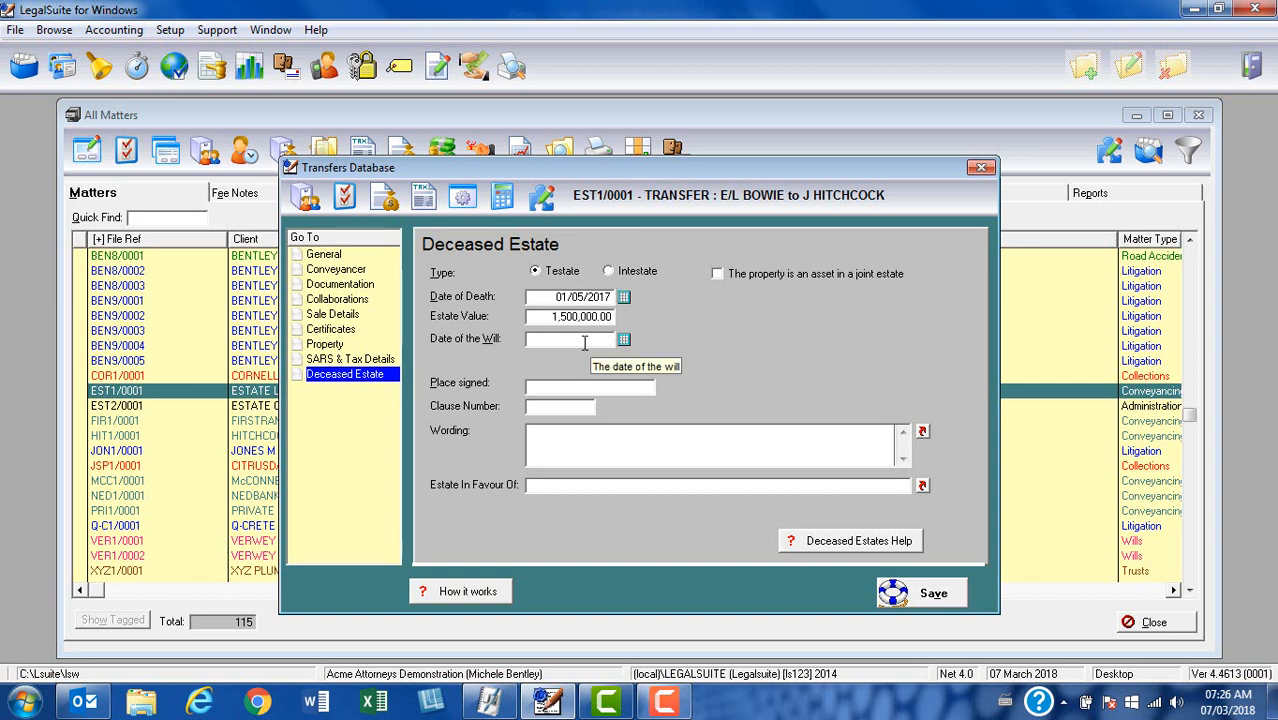
Step: Enter the will's date as 02/10/1999, its place signed as CAPE TOWN and its clause number as 5
type("021")
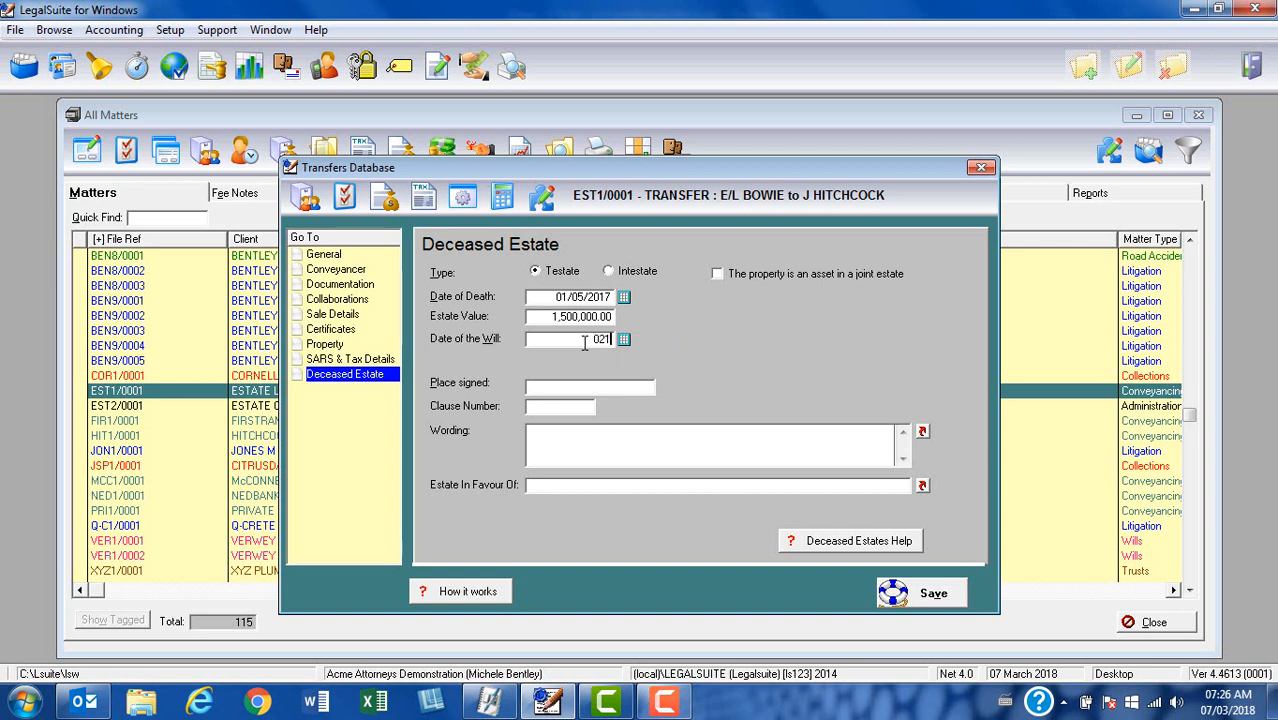
type("01999")
key("Tab")
type("CAPE")
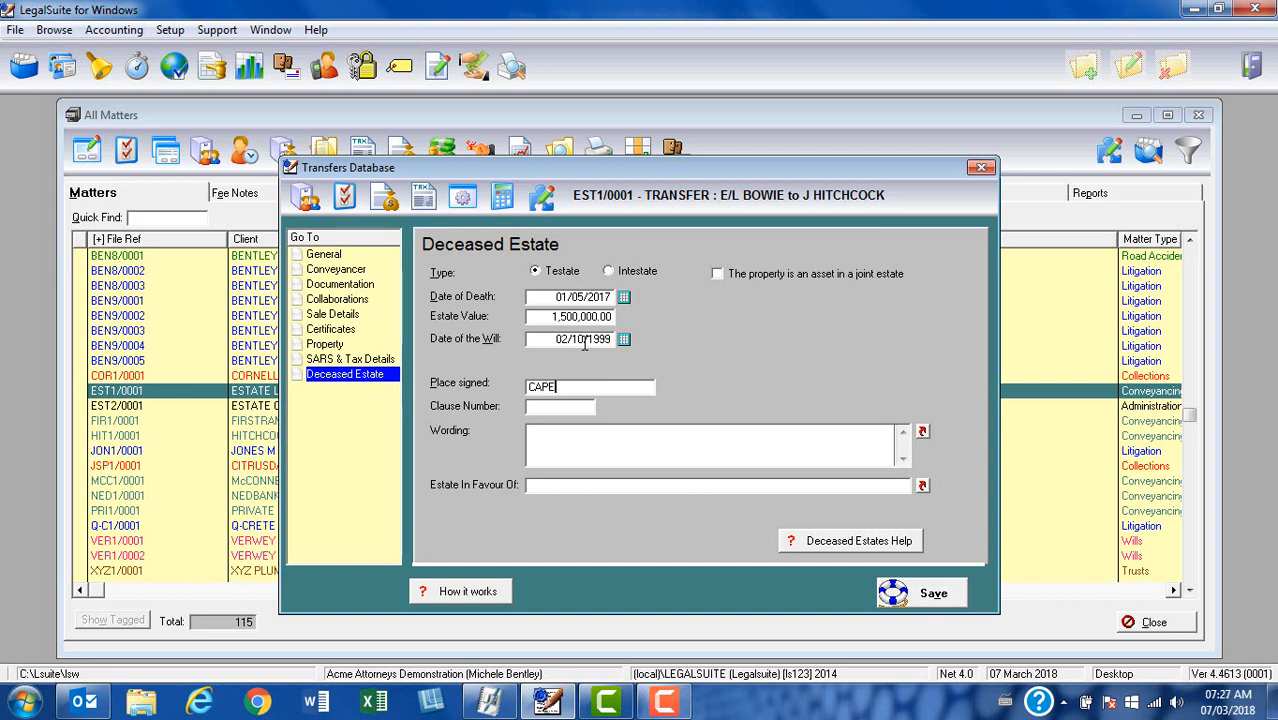
type(" TOWN")
key("Tab")
type("5")
Step: Enter "INSERT VERBATIM WORDING HERE." as the wording of the will clause
left_click(593, 451)
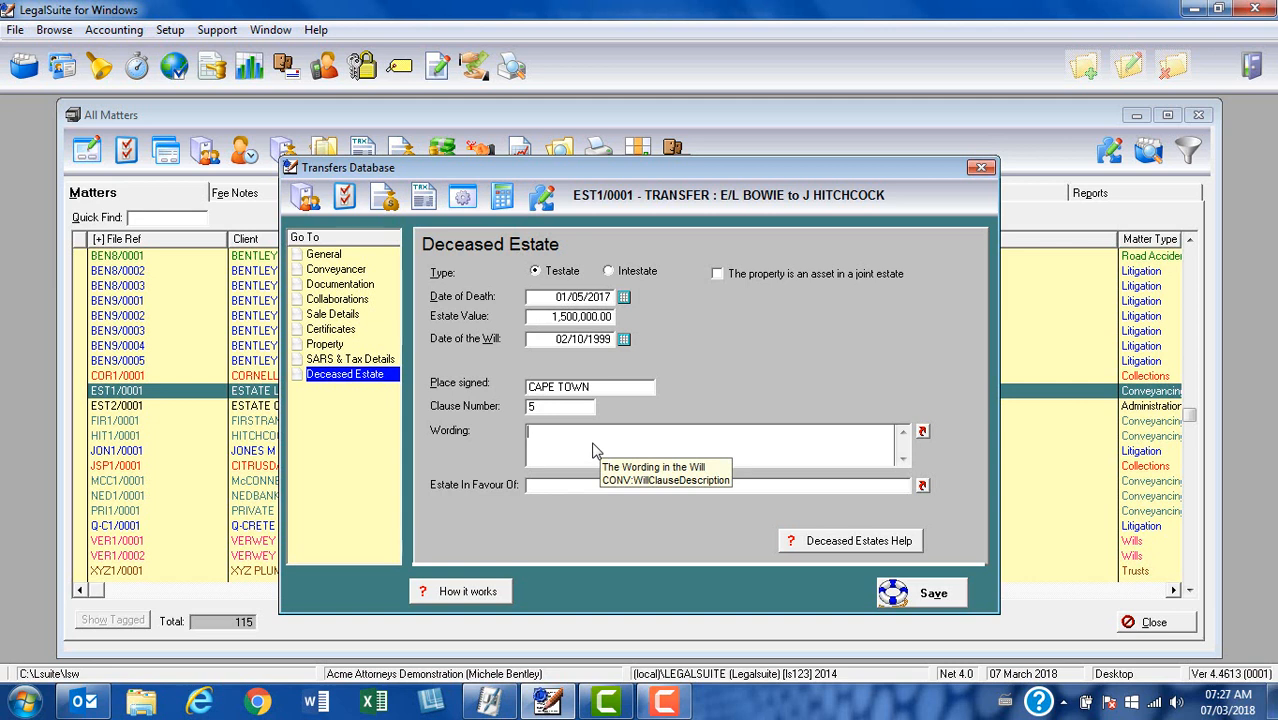
type("INSERT V")
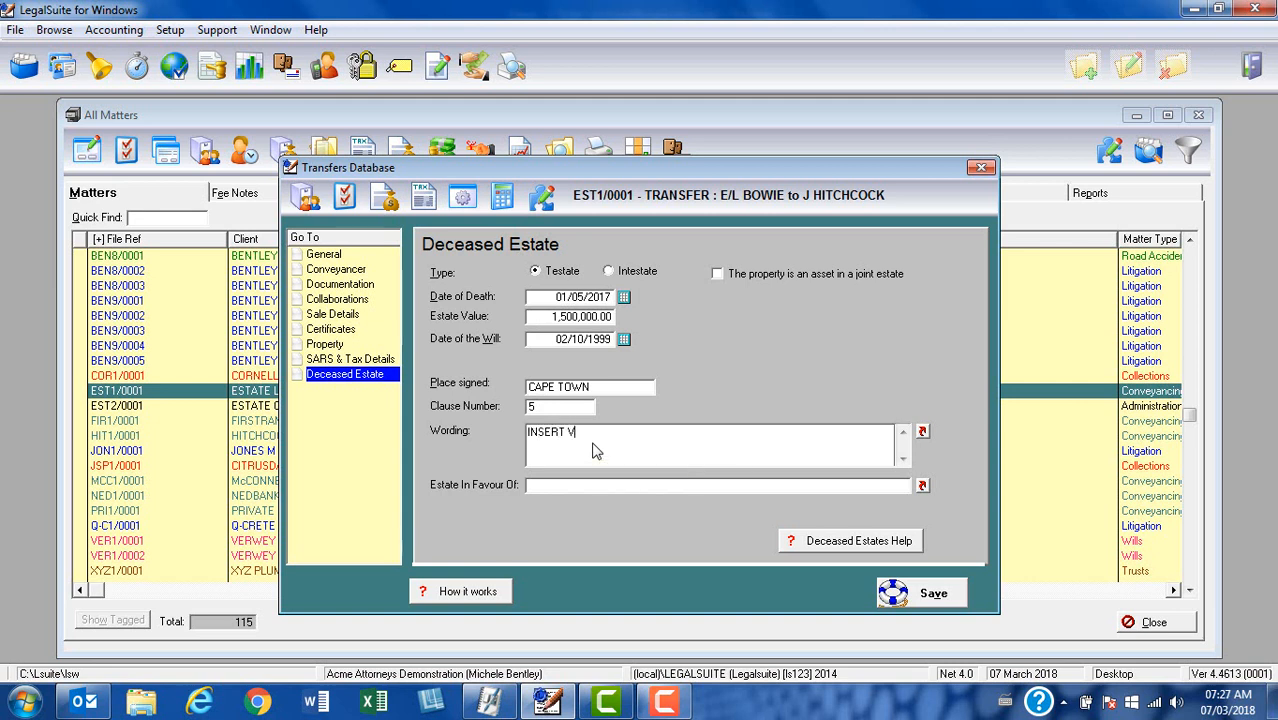
type("ERBATIM WORDING HERE.")
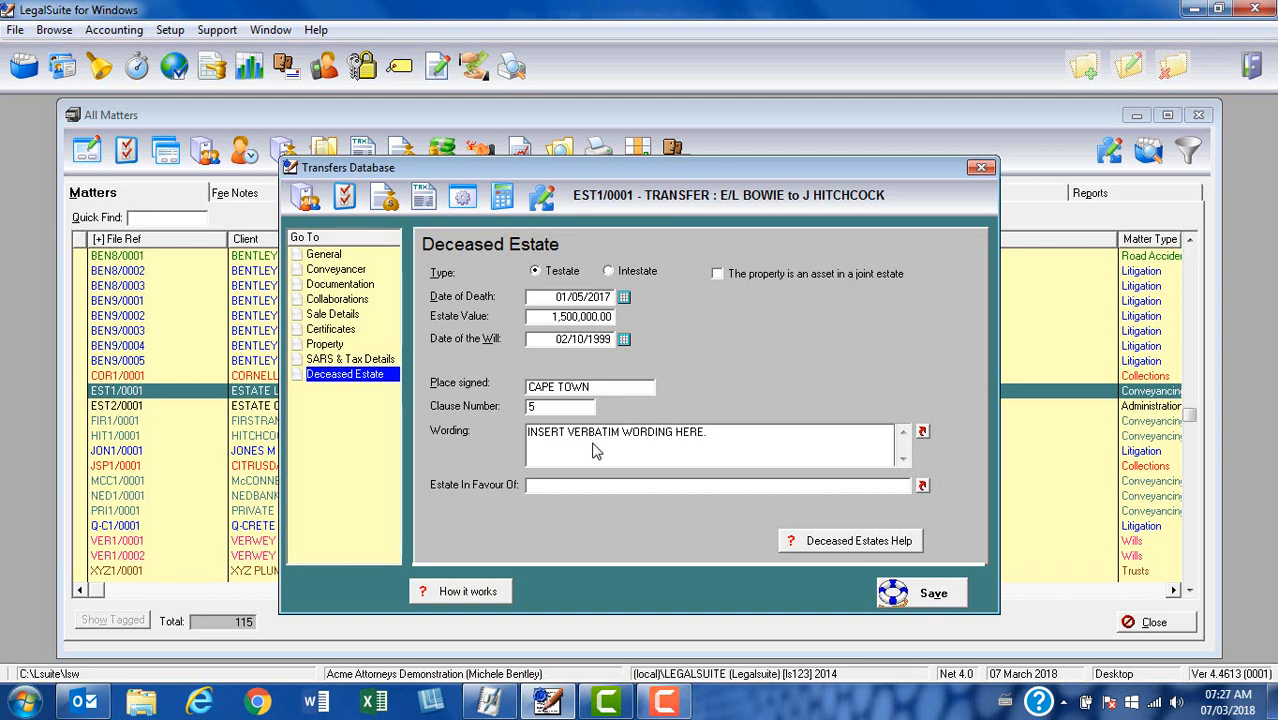
Step: Check the Lookup Library for text to use for Estate In Favour Of, and close it without selecting anything
left_click(551, 486)
left_click(922, 487)
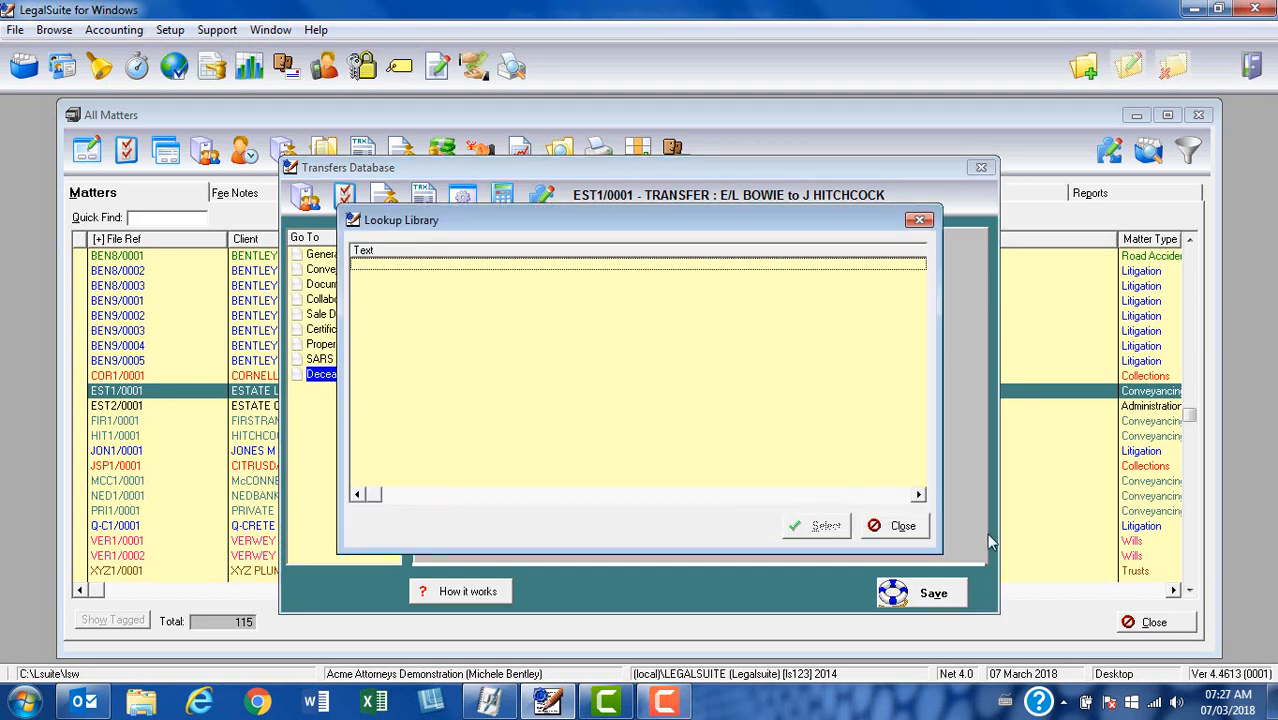
left_click(900, 526)
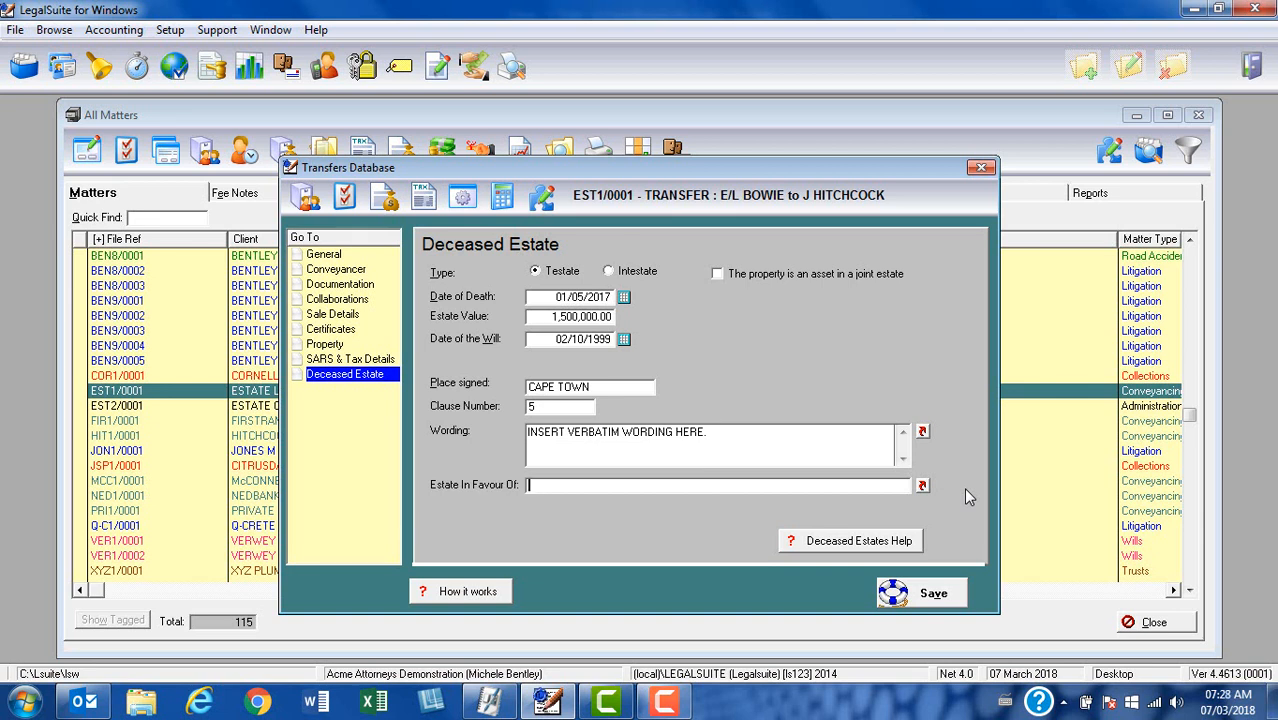
Step: Change the estate type to Intestate and choose Section 1(1)(a) as the applicable section
left_click(610, 273)
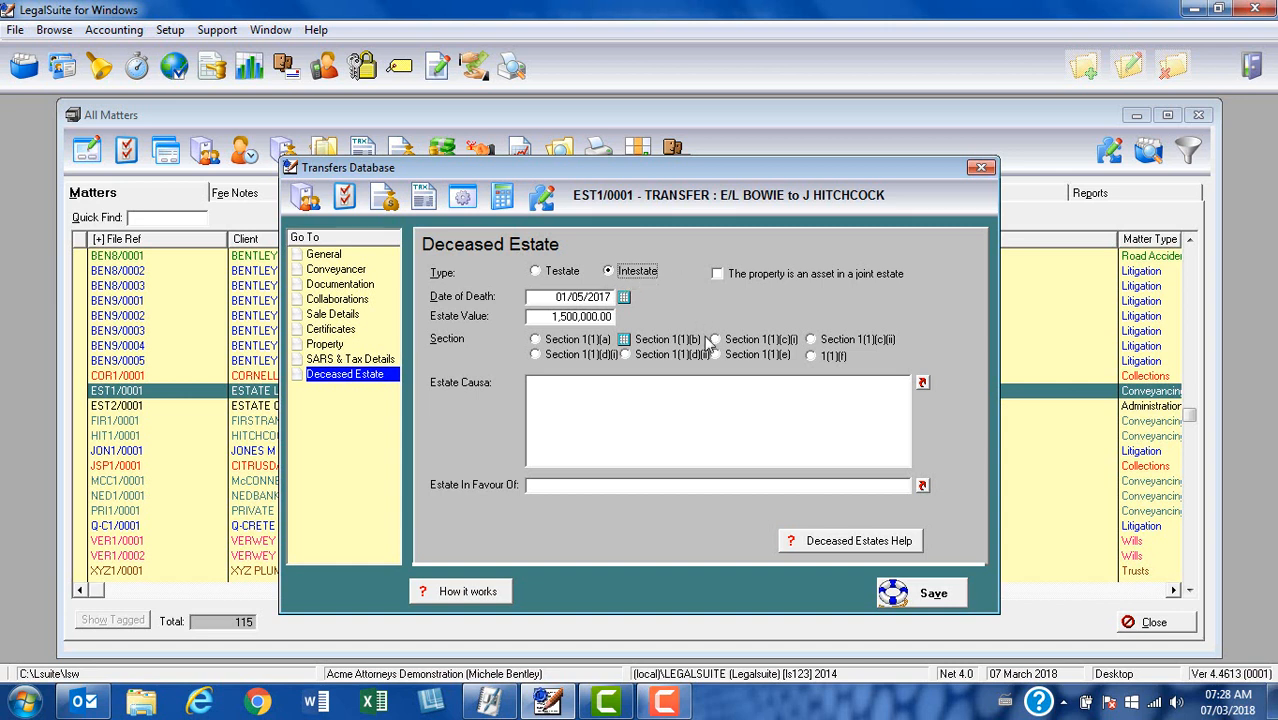
left_click(548, 297)
left_click_drag(548, 297, 686, 300)
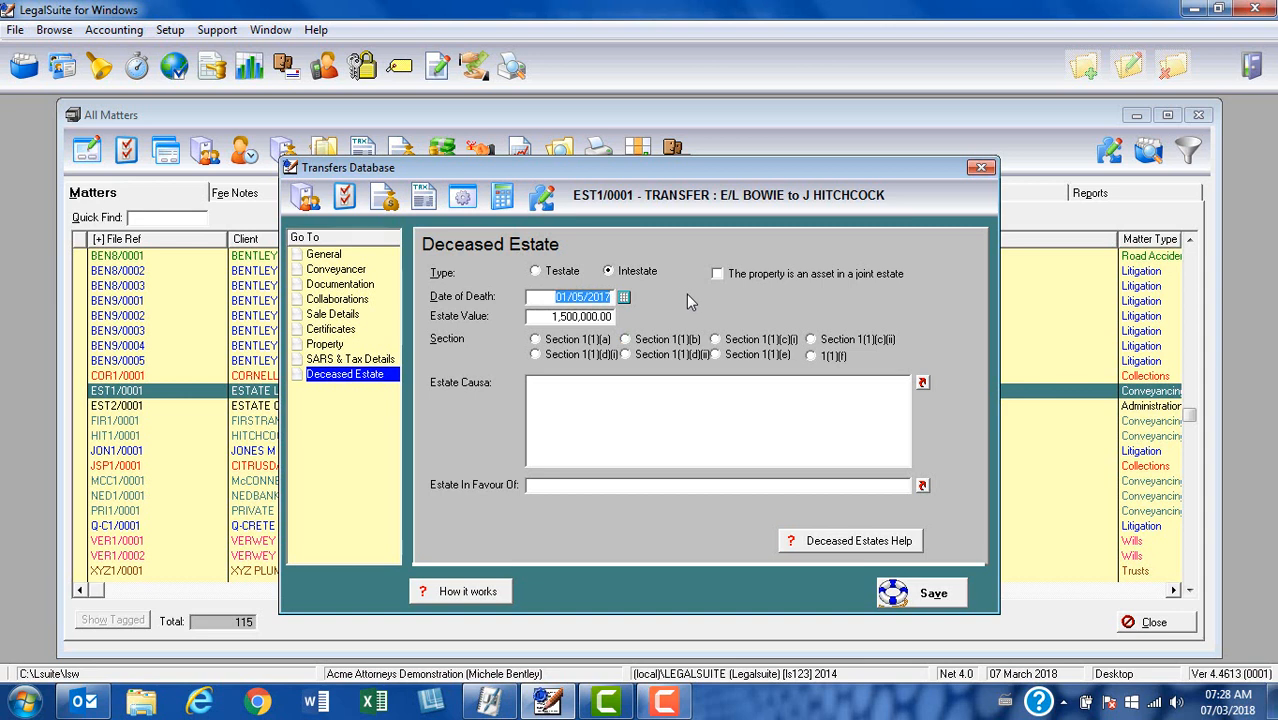
left_click(541, 317)
left_click_drag(541, 317, 775, 341)
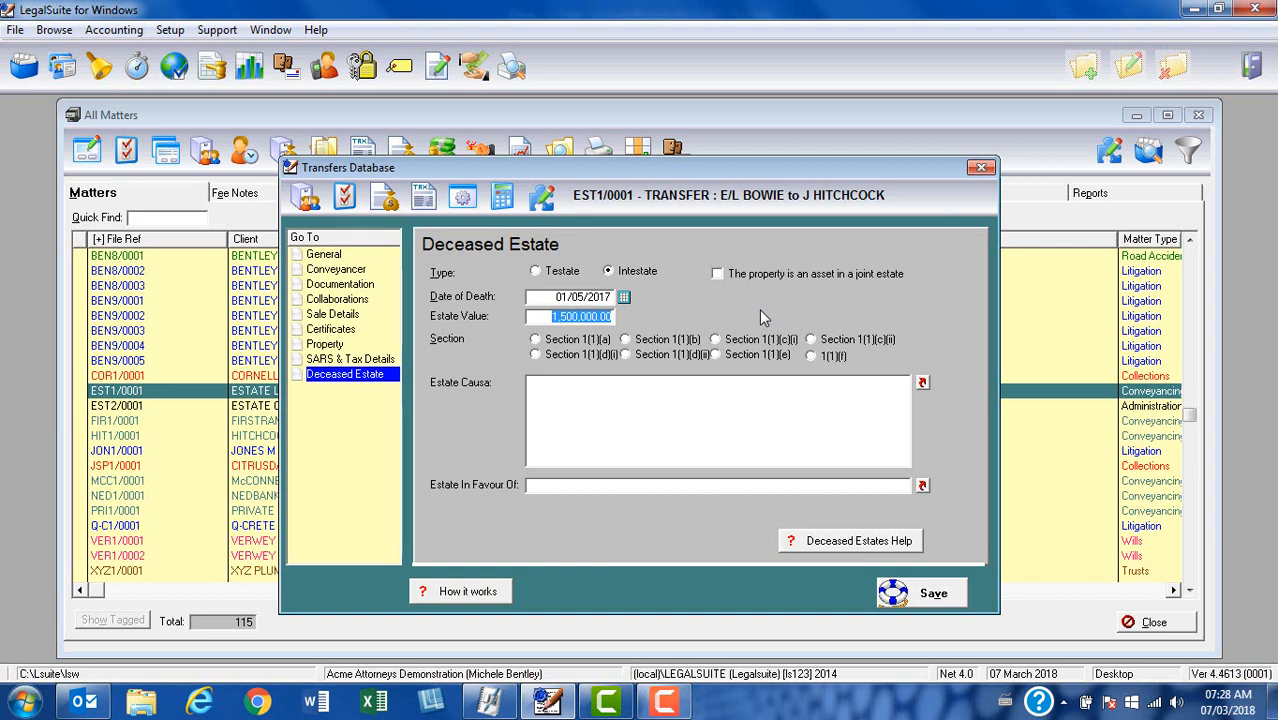
left_click(538, 343)
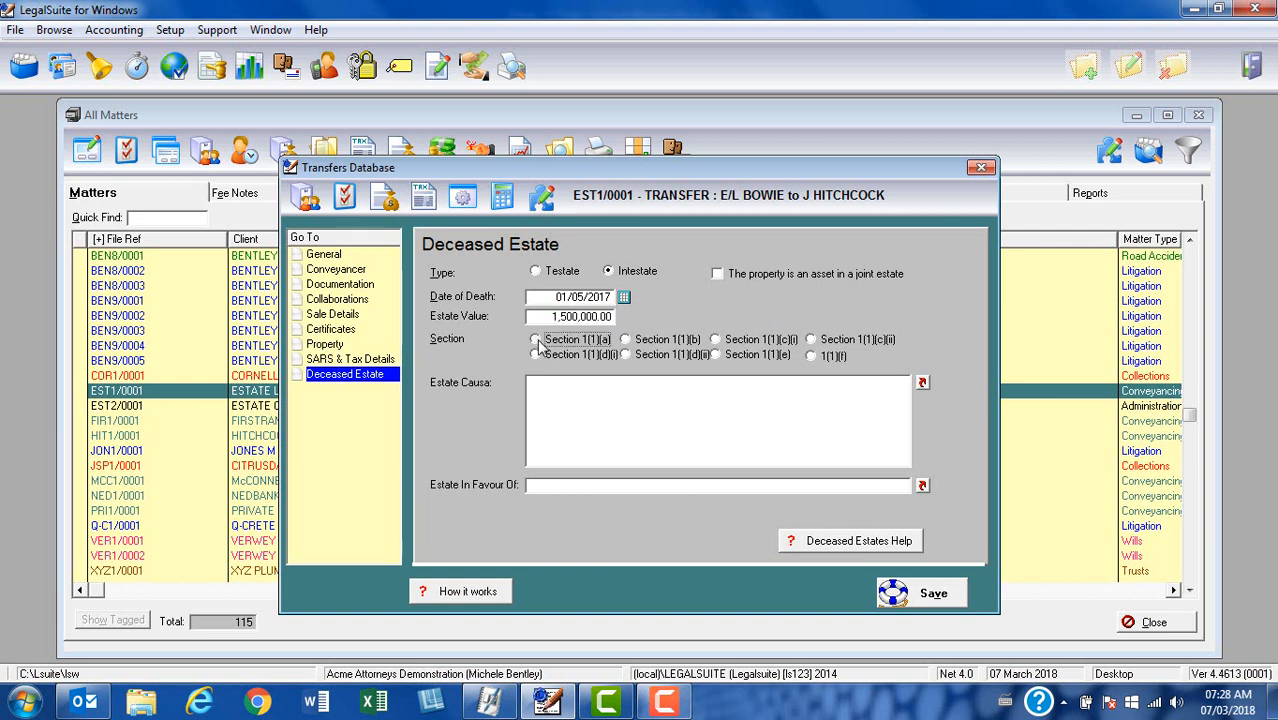
Step: Enter "INSERT CAUSA HERE." as the Estate Causa of the intestate estate
left_click(570, 412)
type("INSERT CA")
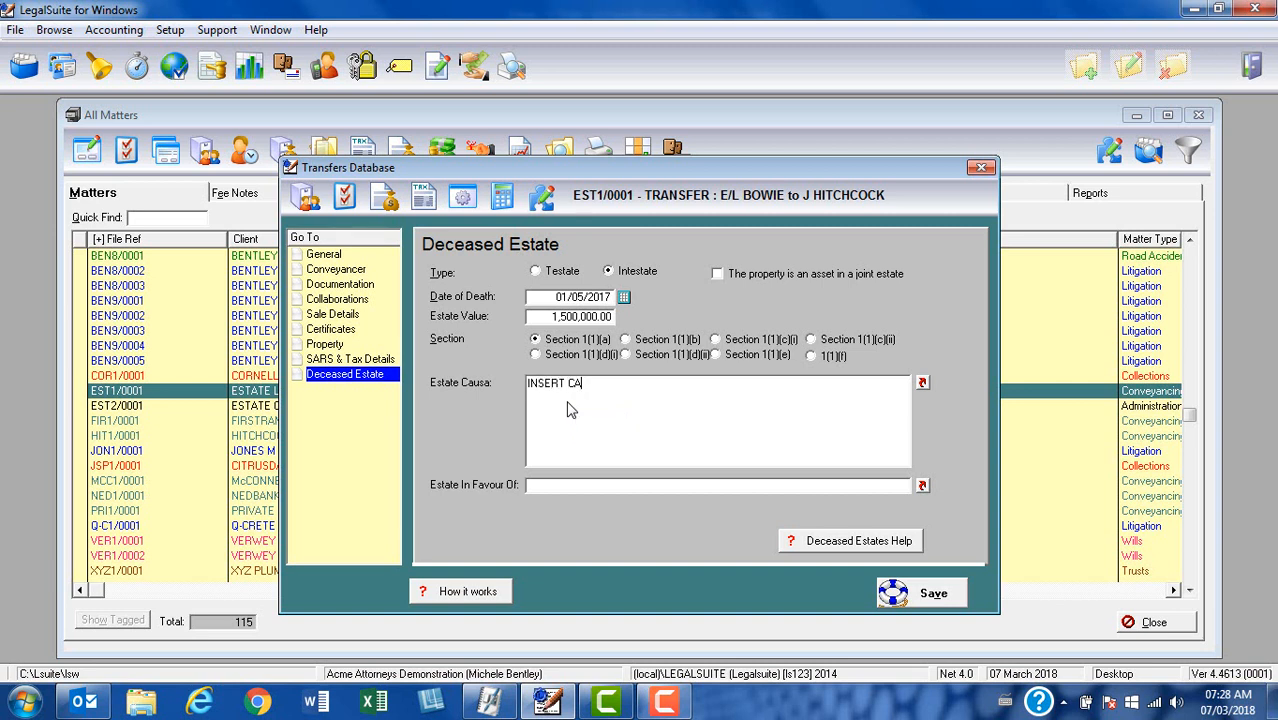
type("USE HERE")
key("BackSpace")
key("BackSpace")
key("BackSpace")
key("BackSpace")
key("BackSpace")
key("BackSpace")
type("A HERE")
Step: View the Lookup Library for the intestate estate's Estate In Favour Of text and close it again
left_click(587, 488)
left_click(922, 485)
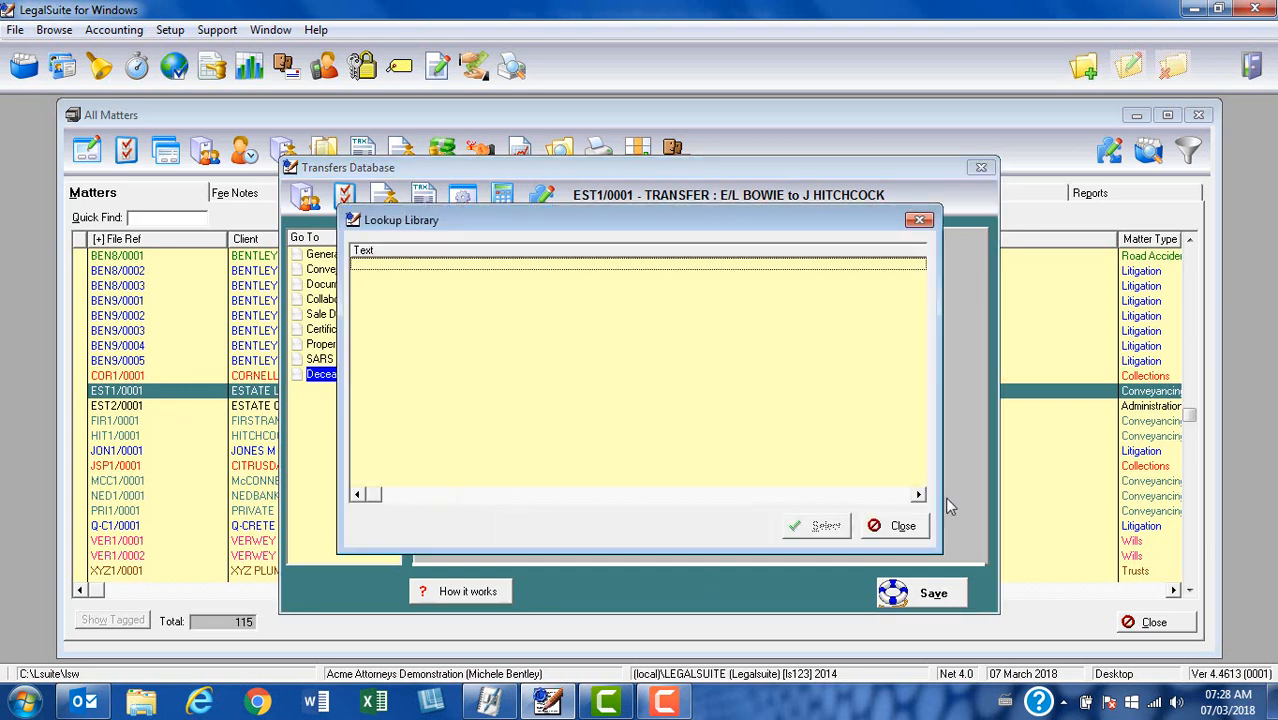
left_click(925, 527)
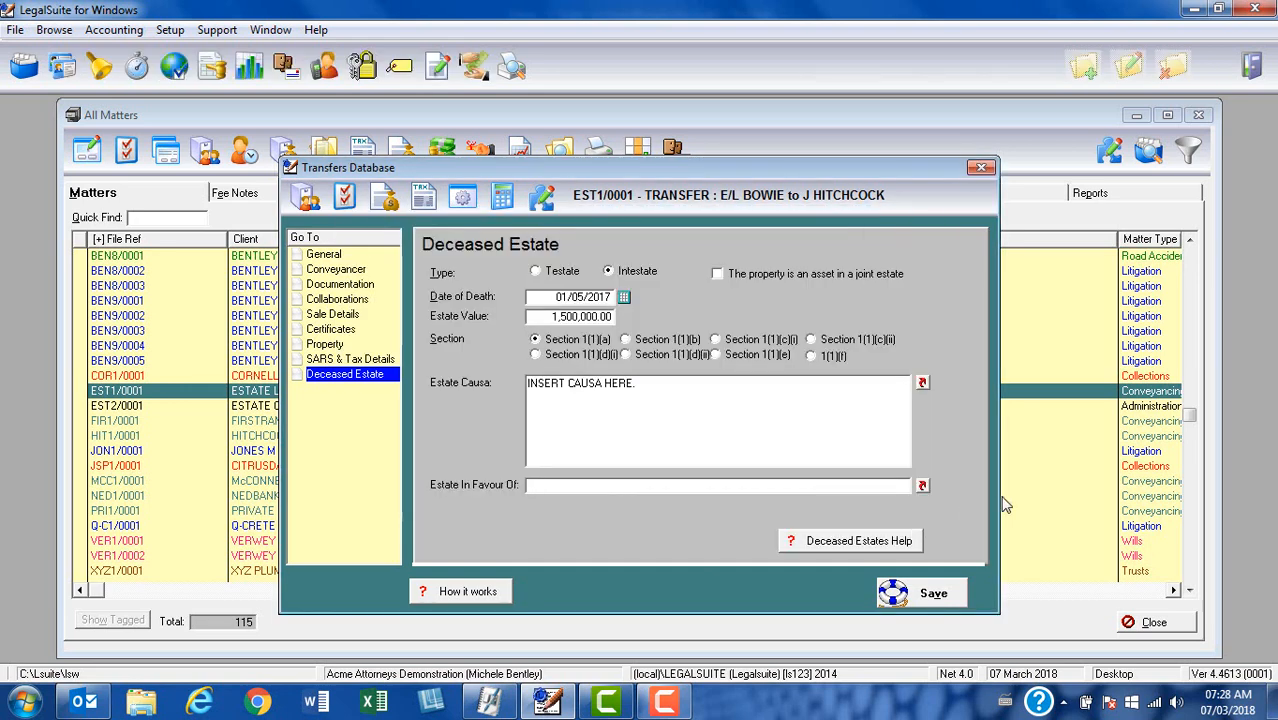
left_click(663, 701)
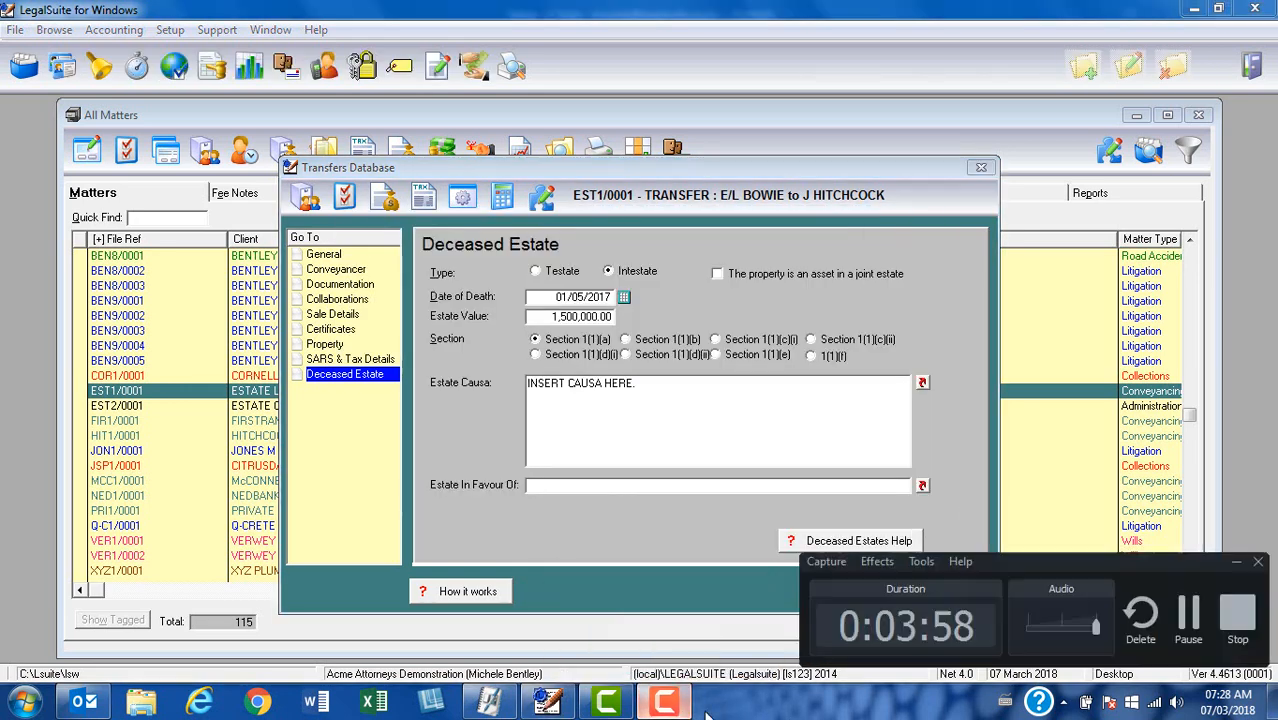